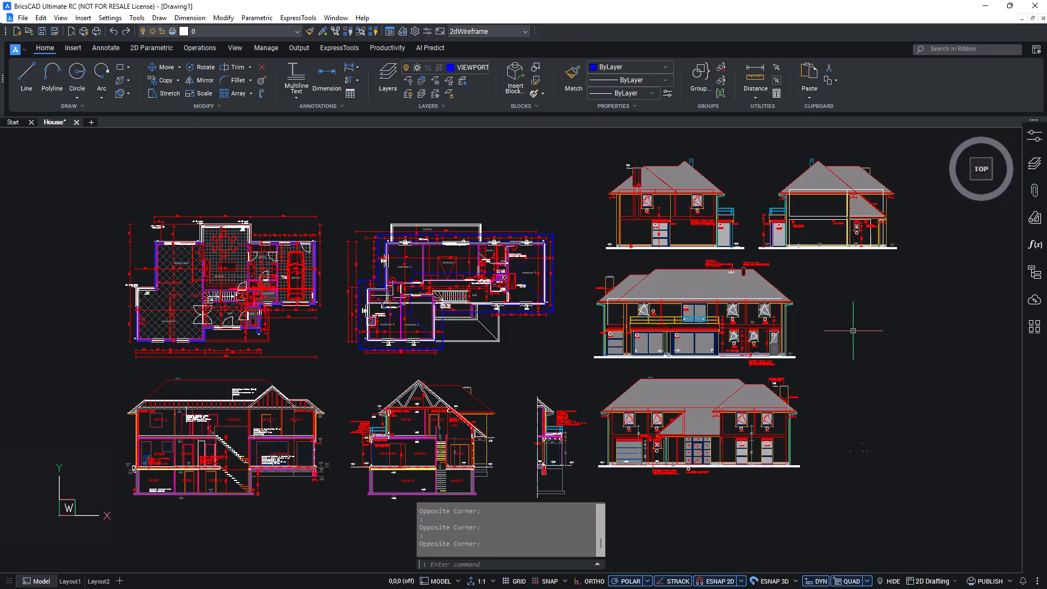
# - Open the Drawing Explorer and review the layer states and the multiline, multileader, text and dimension styles of House.dwg
pyautogui.press('Return')
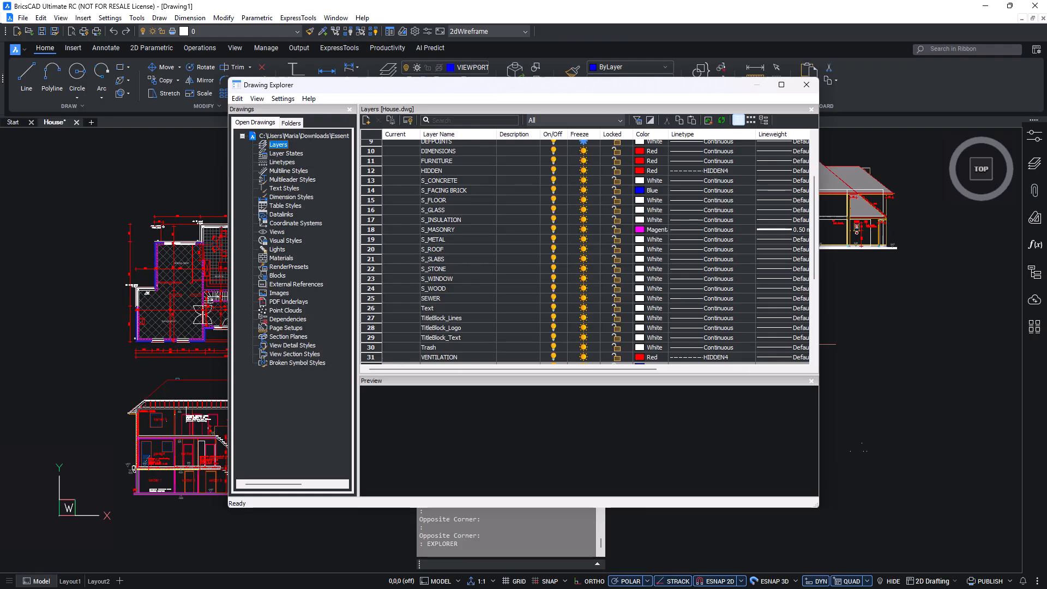
pyautogui.click(287, 151)
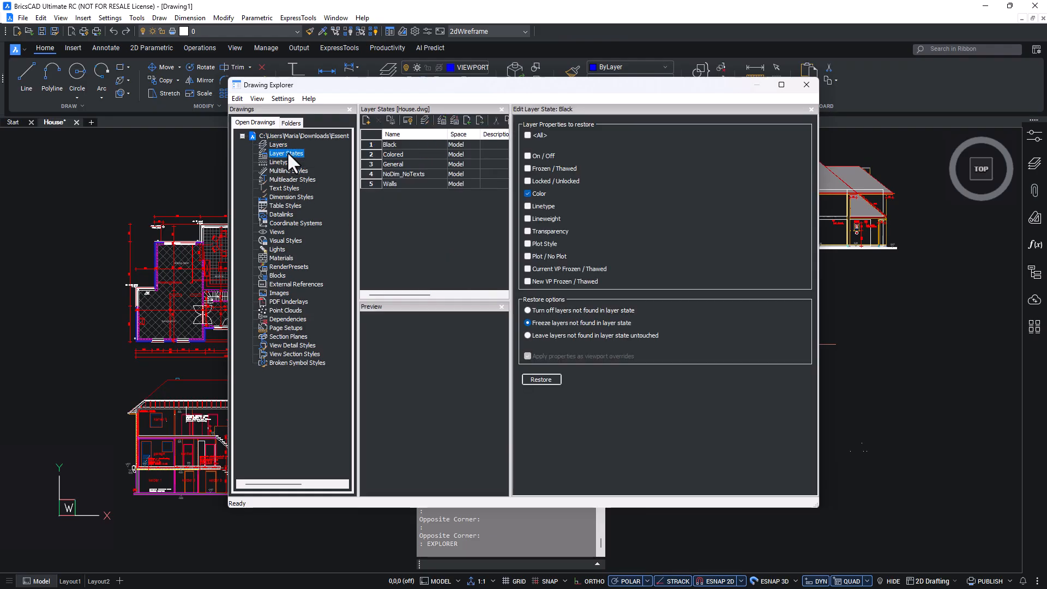
pyautogui.click(296, 171)
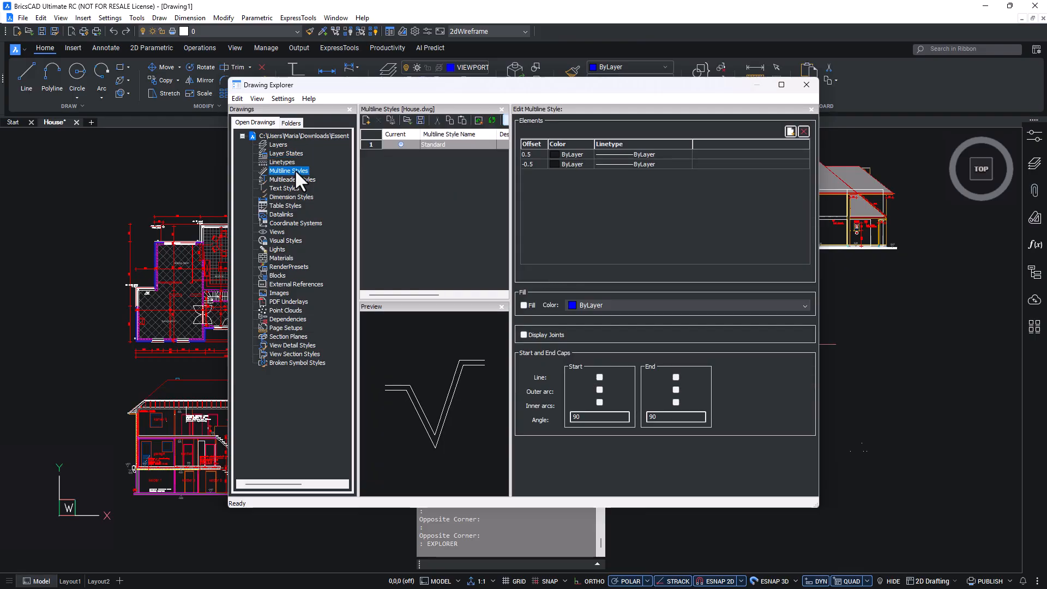
pyautogui.click(297, 181)
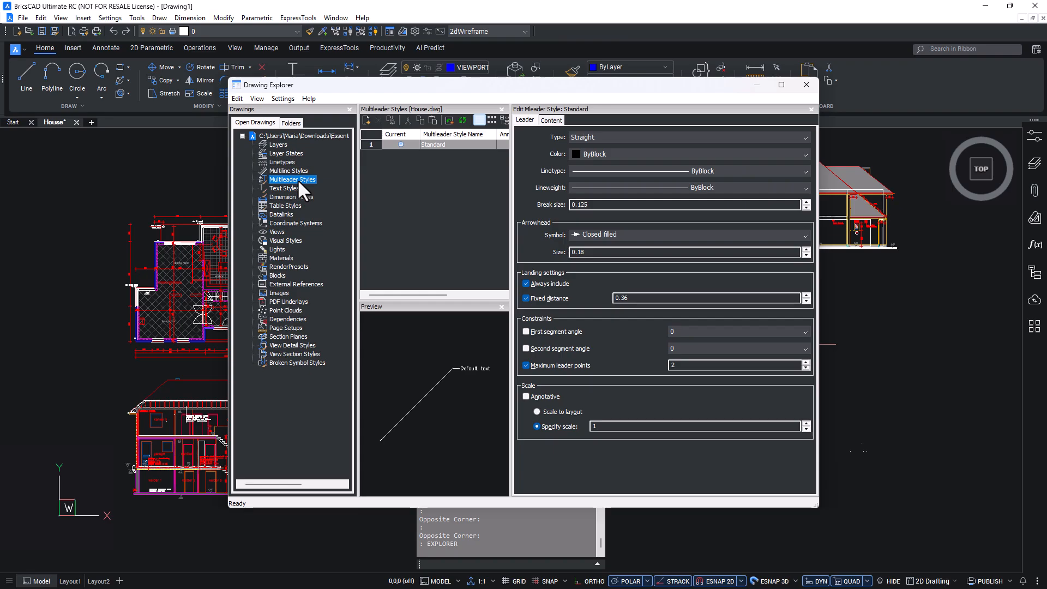
pyautogui.click(299, 188)
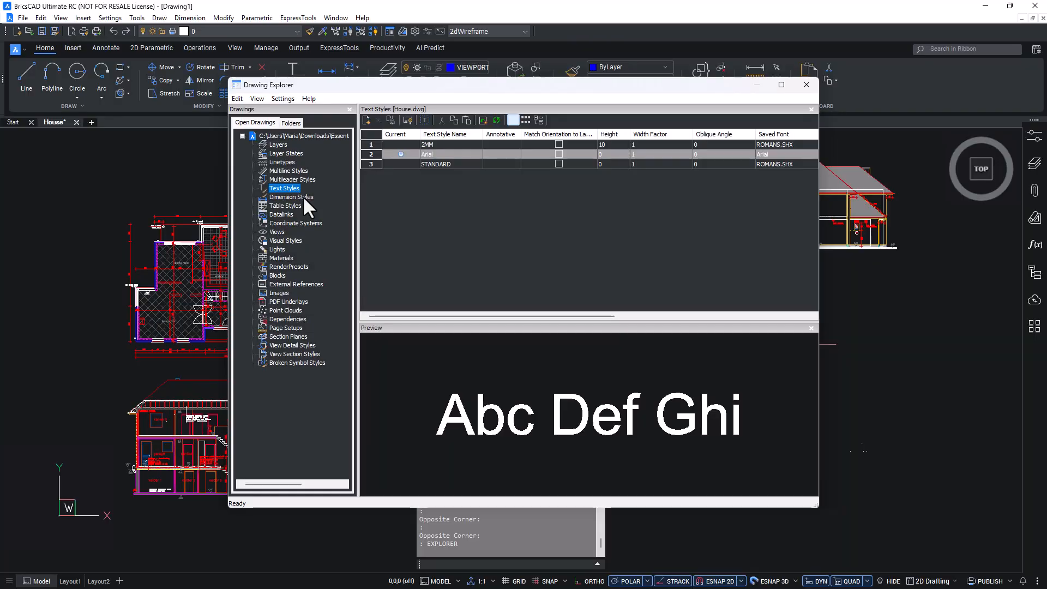
pyautogui.click(304, 198)
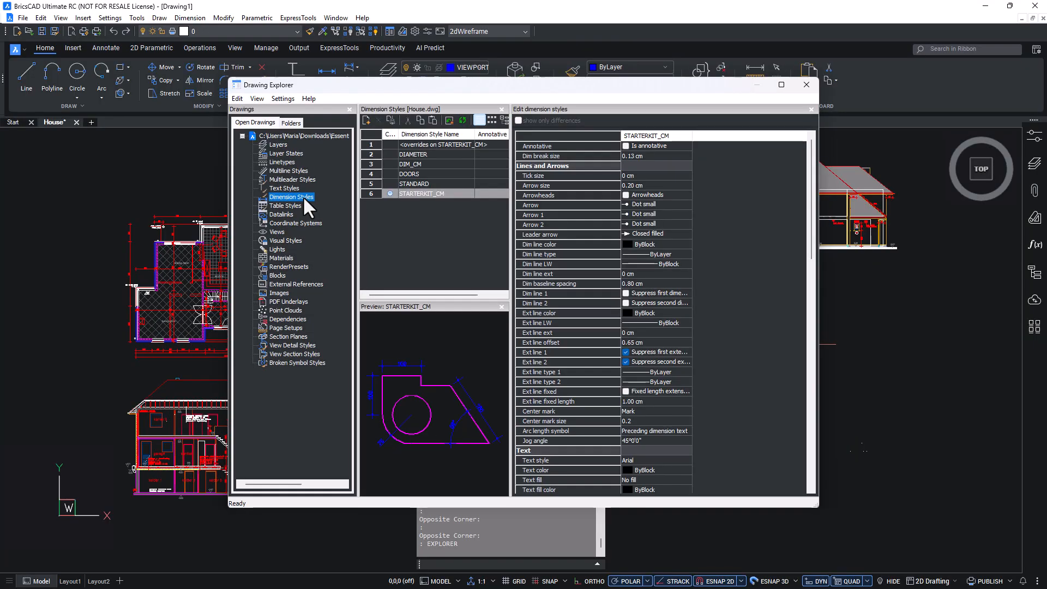
# - Review the views, materials, blocks and layers of House.dwg in the Drawing Explorer and close it
pyautogui.click(283, 233)
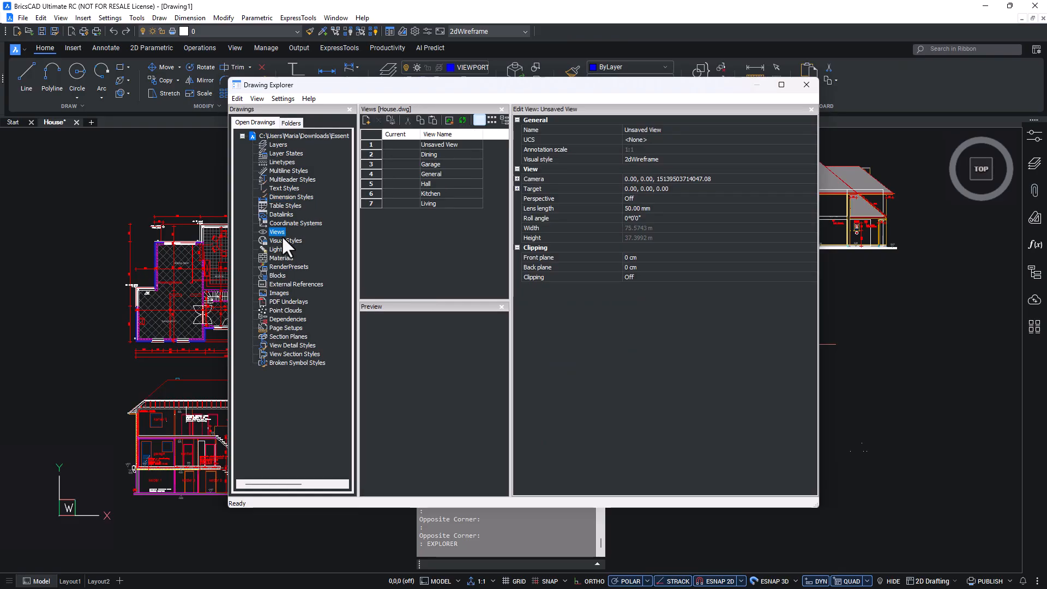
pyautogui.click(282, 258)
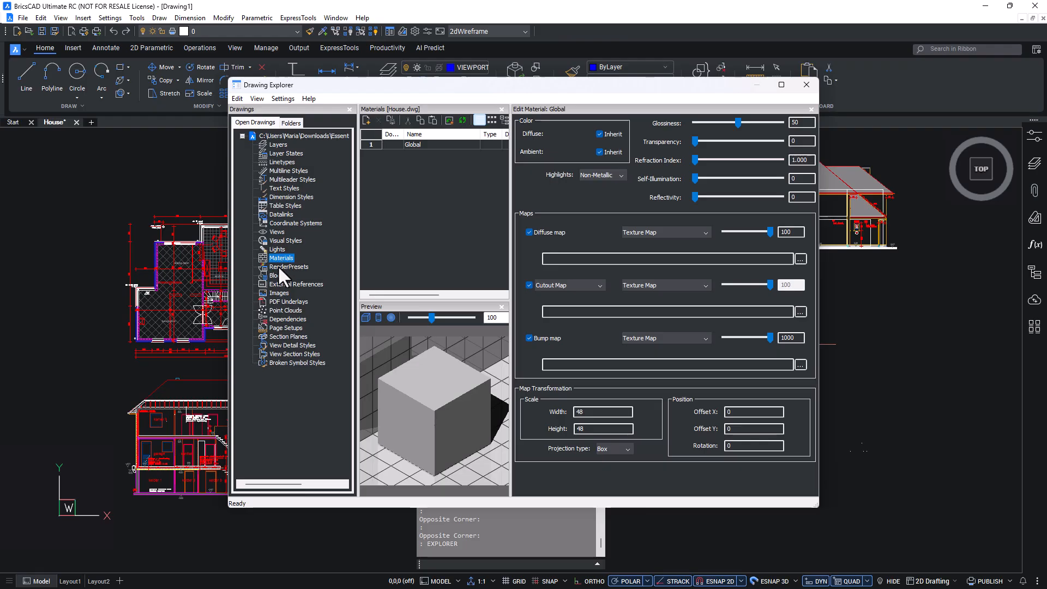
pyautogui.click(277, 275)
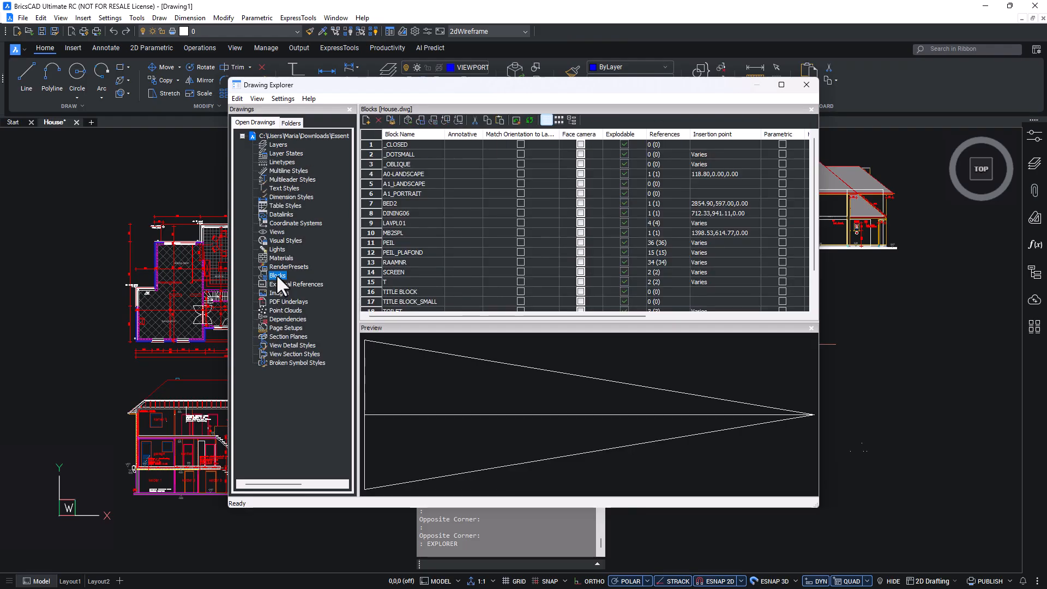
pyautogui.click(280, 145)
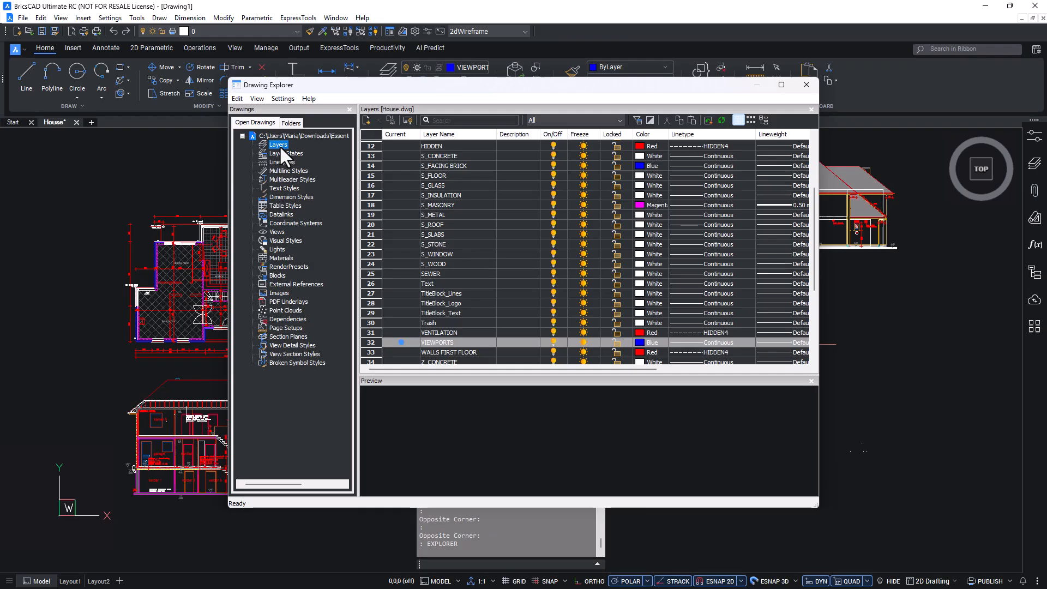
pyautogui.press('Escape')
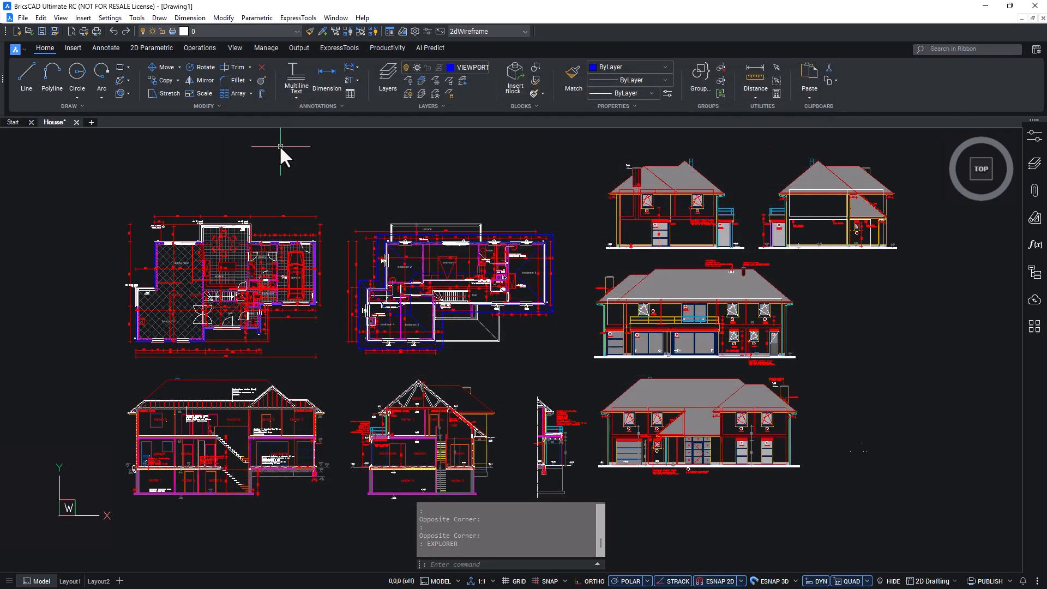
# - Open the Drawing Explorer directly from the drawing area with nothing selected, and close it
pyautogui.hotkey('ctrl', '2')
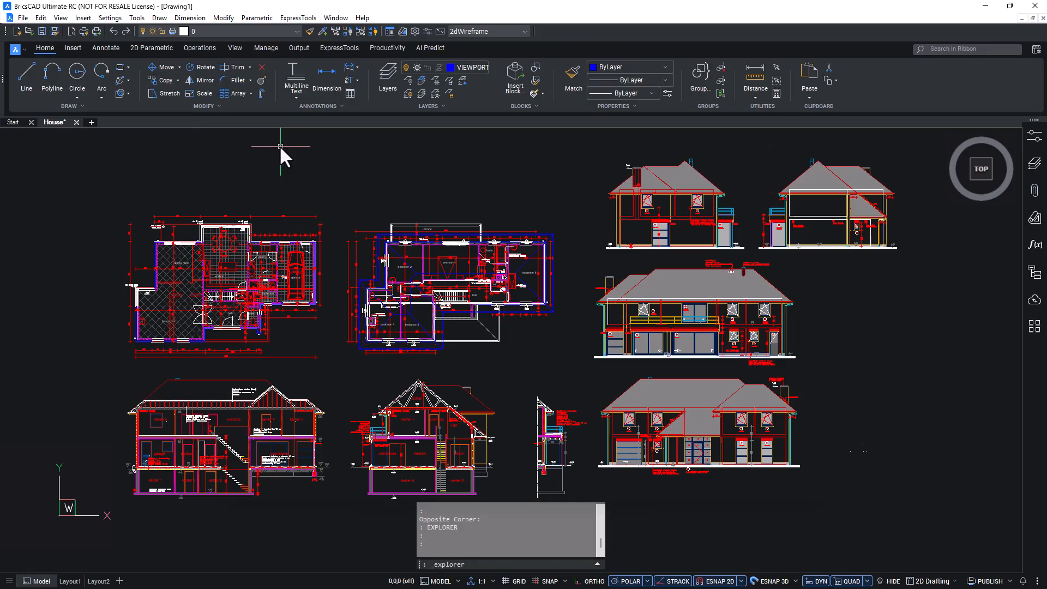
pyautogui.rightClick(340, 177)
pyautogui.moveTo(345, 212)
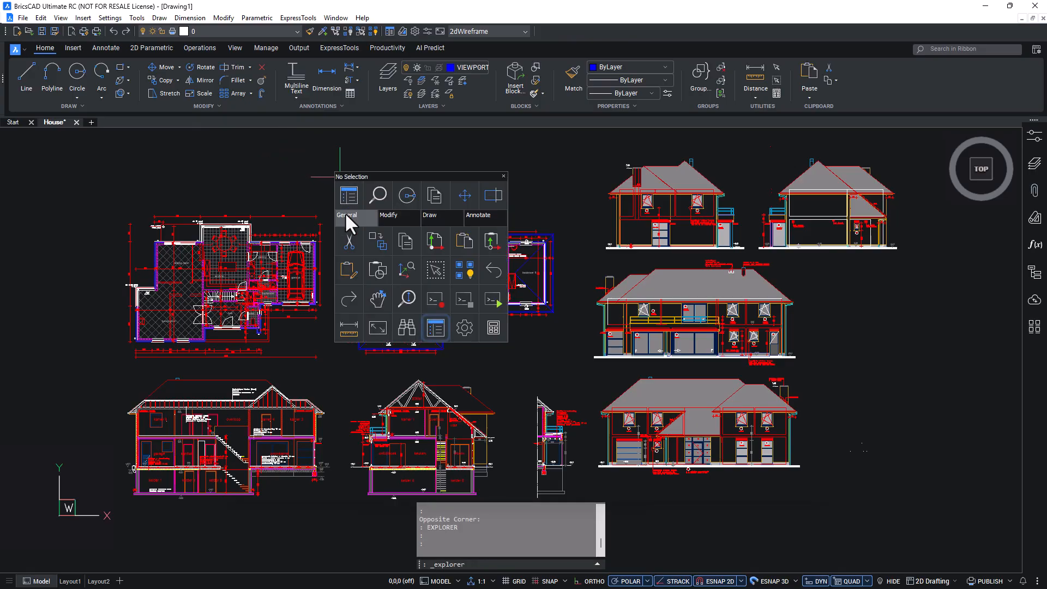
pyautogui.click(435, 329)
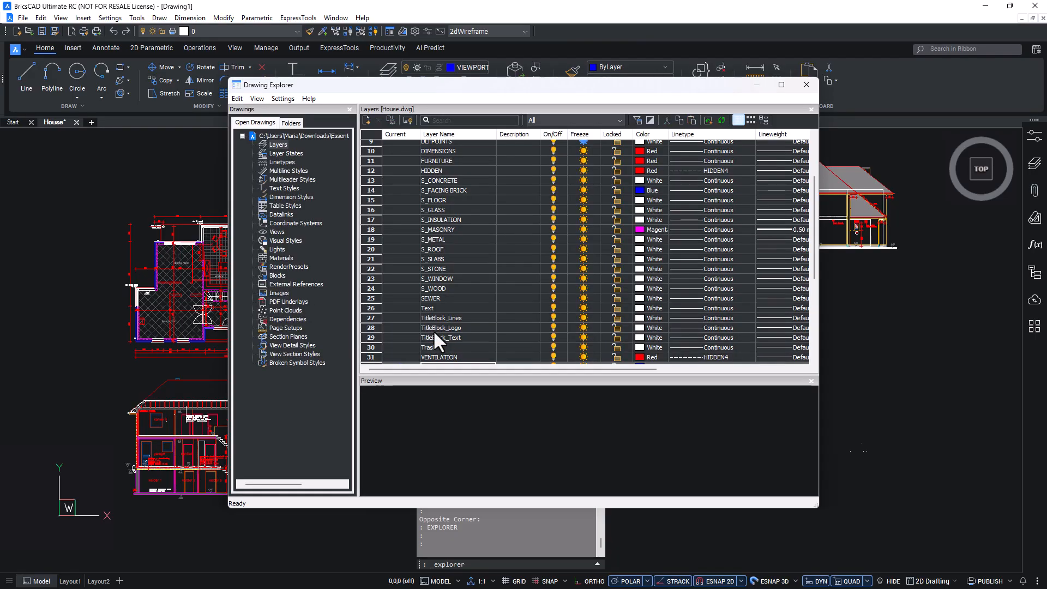
pyautogui.press('Escape')
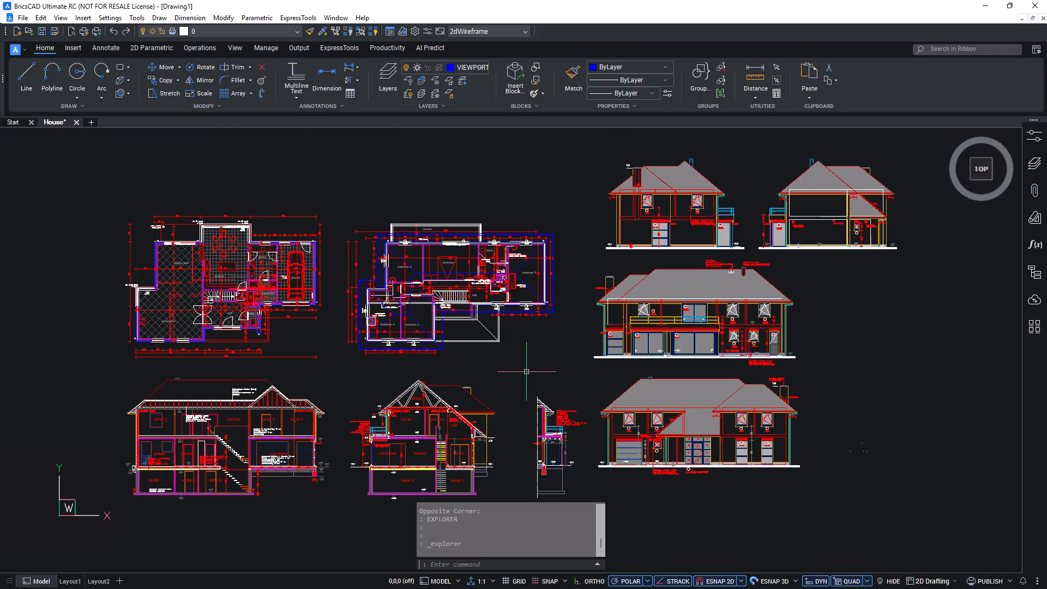
# - Run the EXPLORER command and look through the blocks, datalinks and dimension styles of House.dwg
pyautogui.write('EXPLORER')
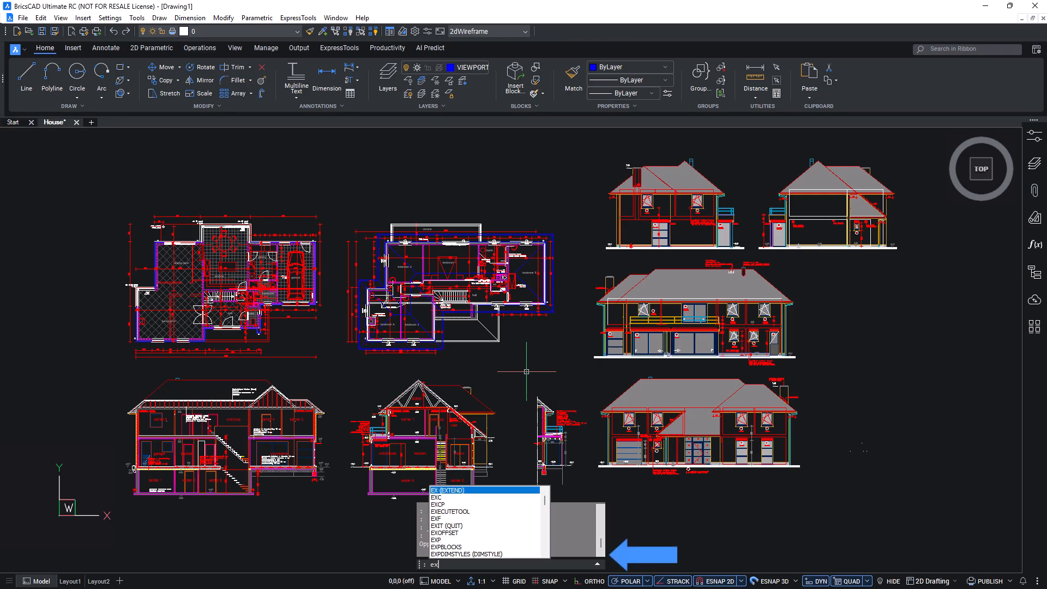
pyautogui.press('Return')
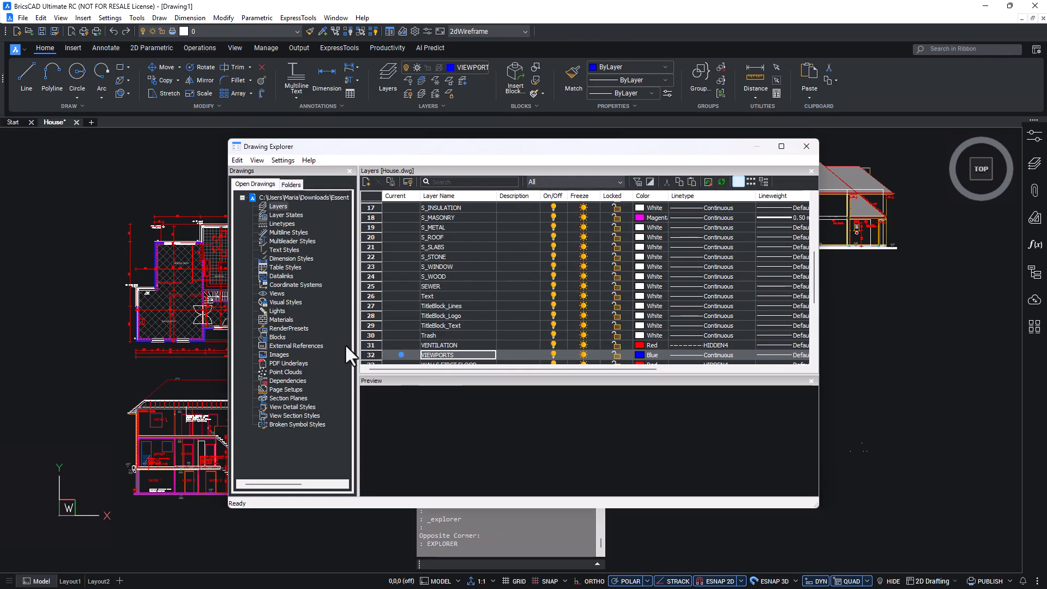
pyautogui.click(271, 335)
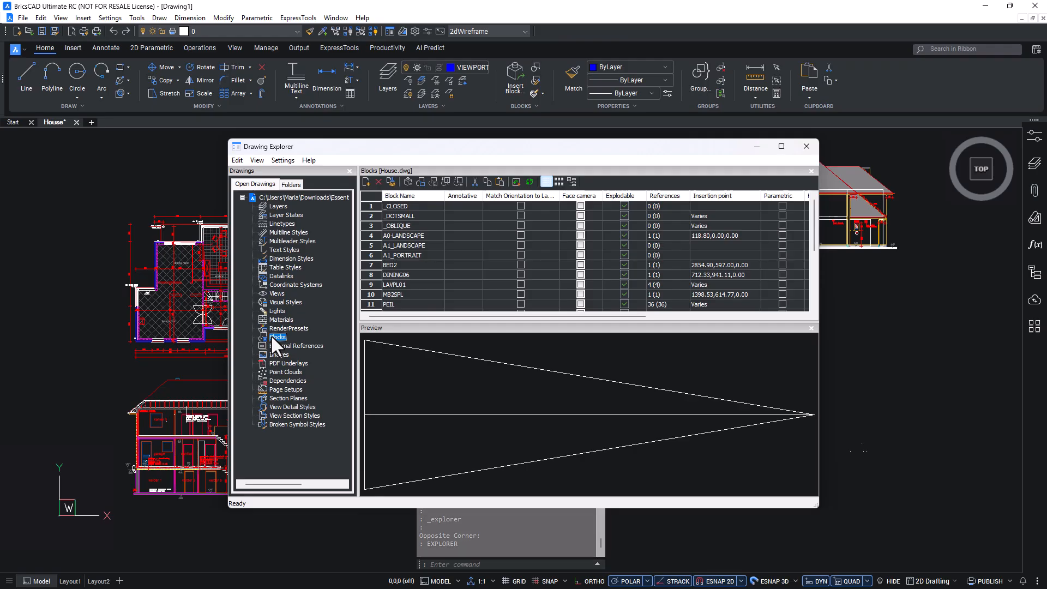
pyautogui.click(277, 276)
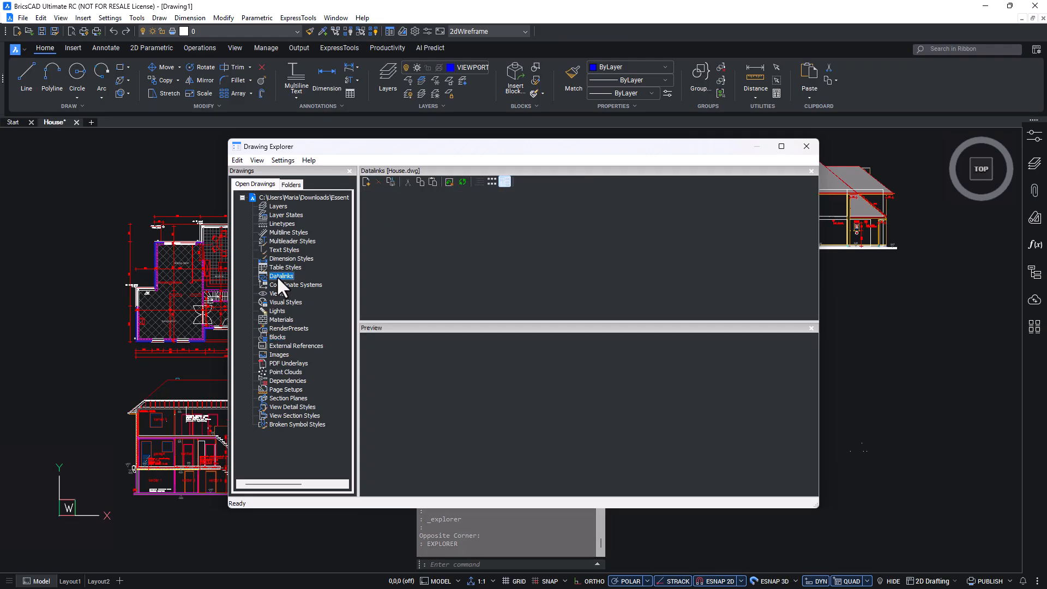
pyautogui.click(279, 256)
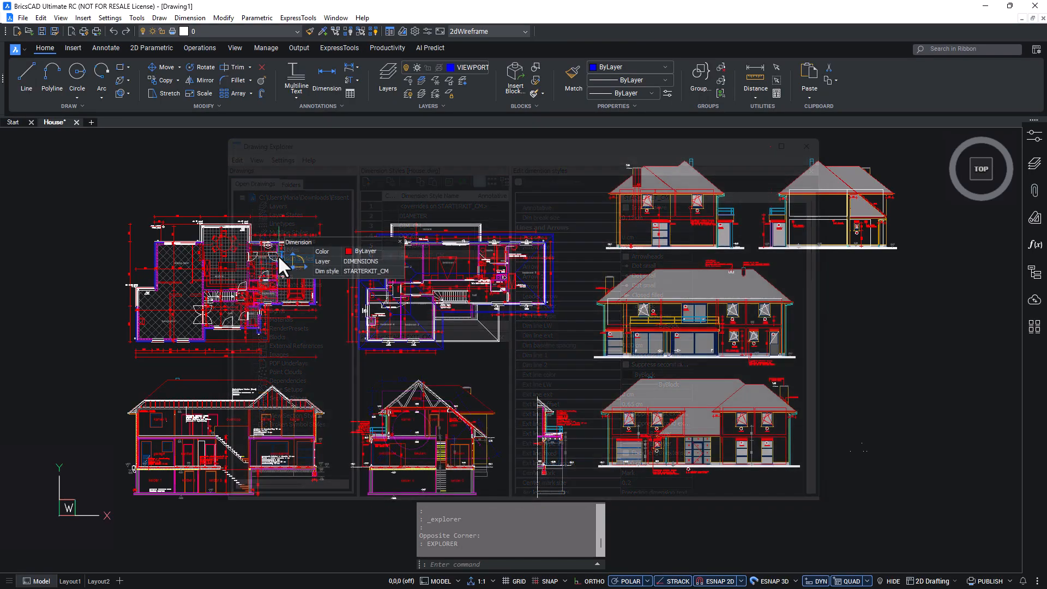
# - Run the EXPBLOCKS command and view the drawing's overall content summary before returning to its block list
pyautogui.write('EXPB')
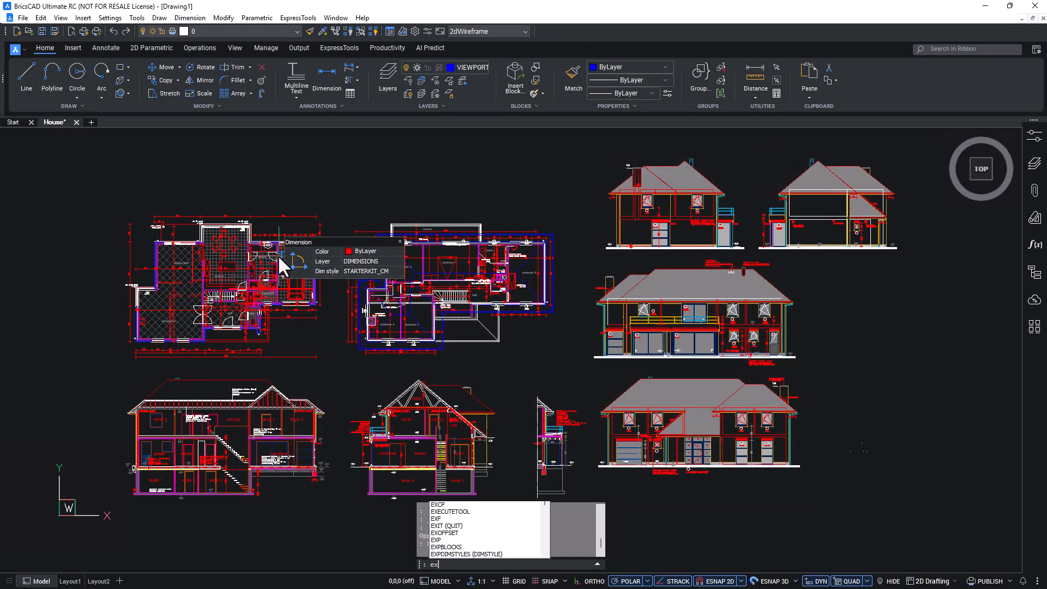
pyautogui.write('LOCKS')
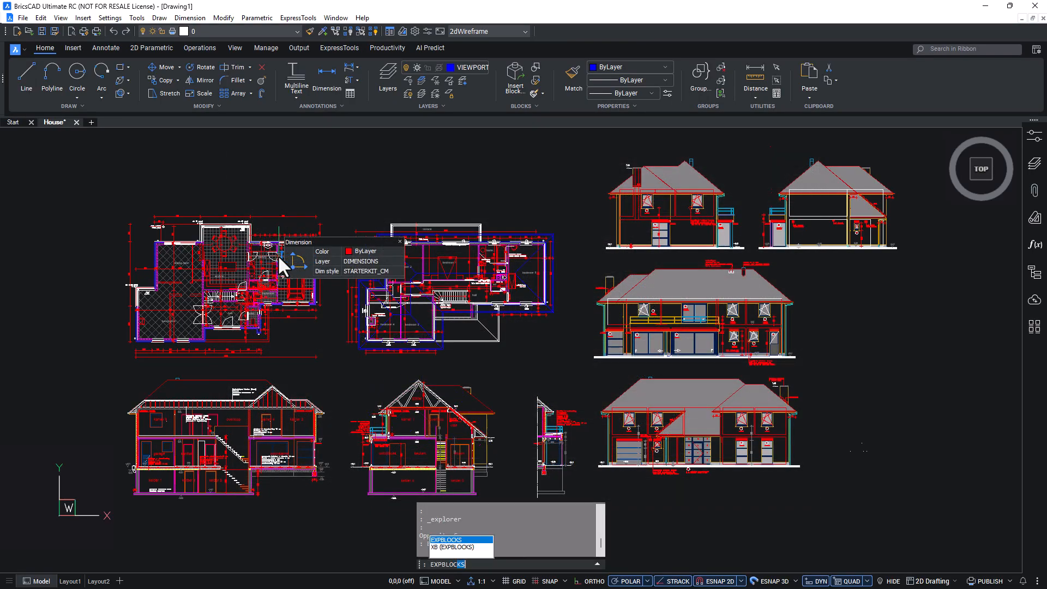
pyautogui.press('Return')
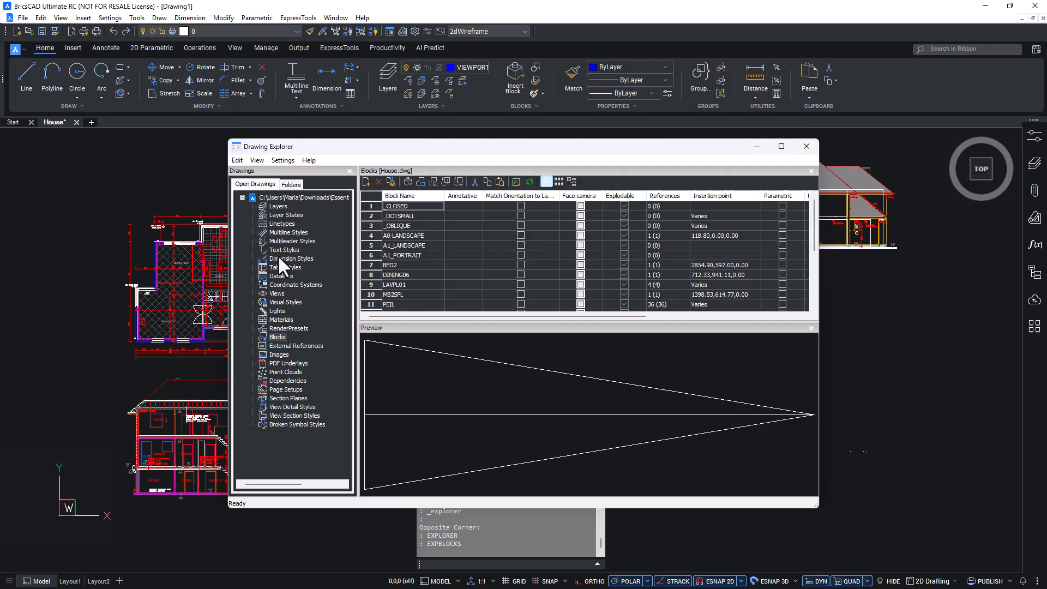
pyautogui.click(283, 196)
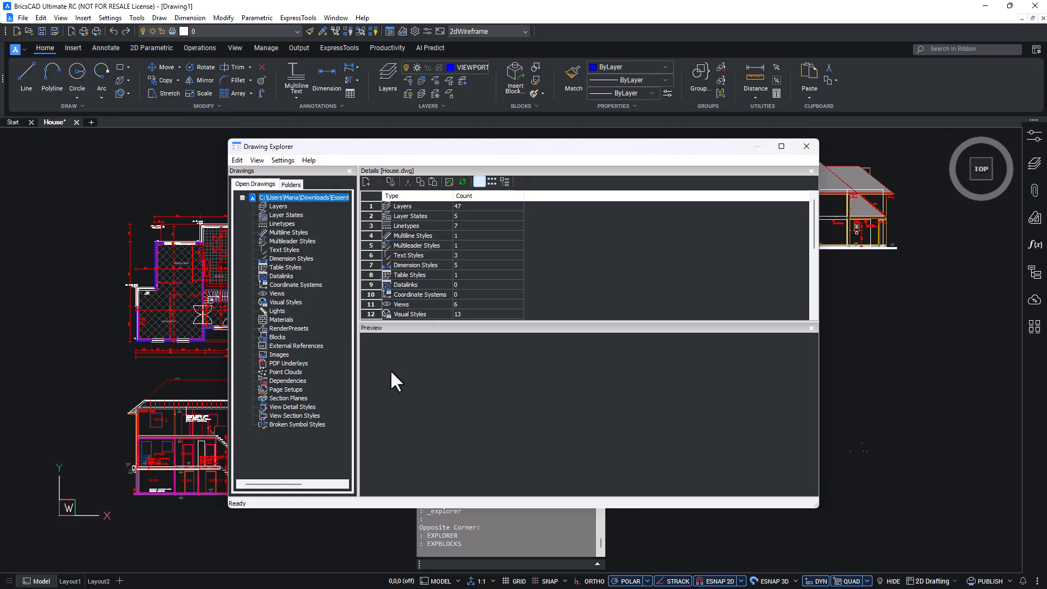
pyautogui.click(277, 336)
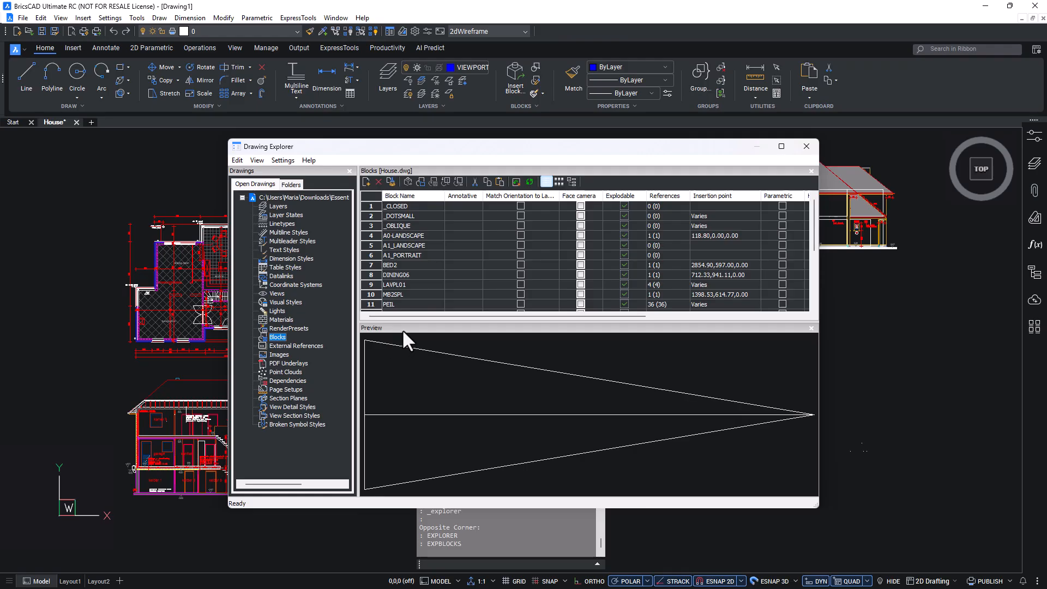
# - Dock the Preview pane above the Drawings pane and close it before restoring the Drawing Explorer's default layout
pyautogui.moveTo(402, 328); pyautogui.dragTo(284, 212)
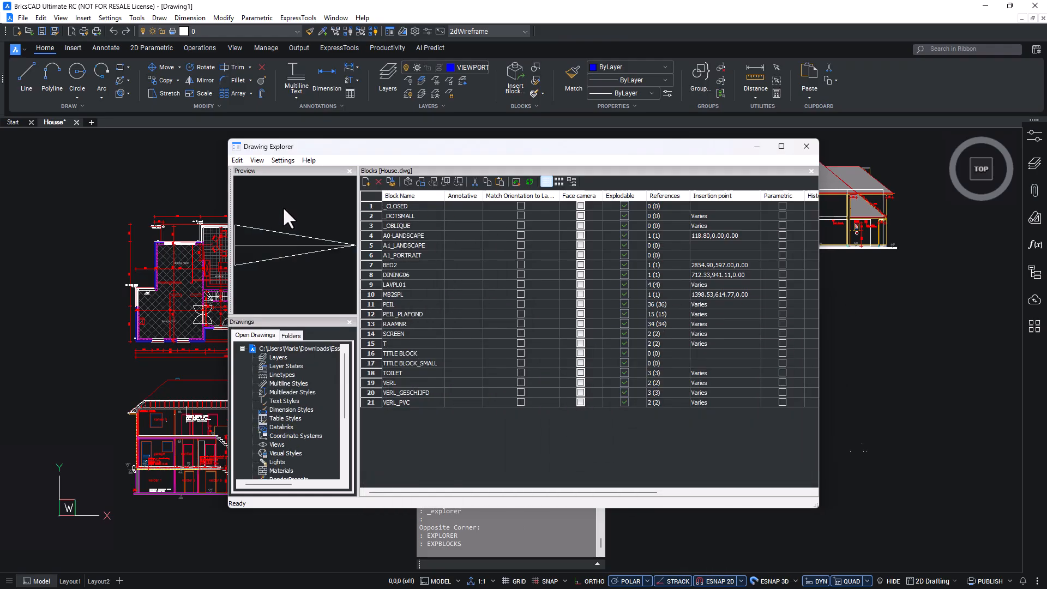
pyautogui.click(350, 171)
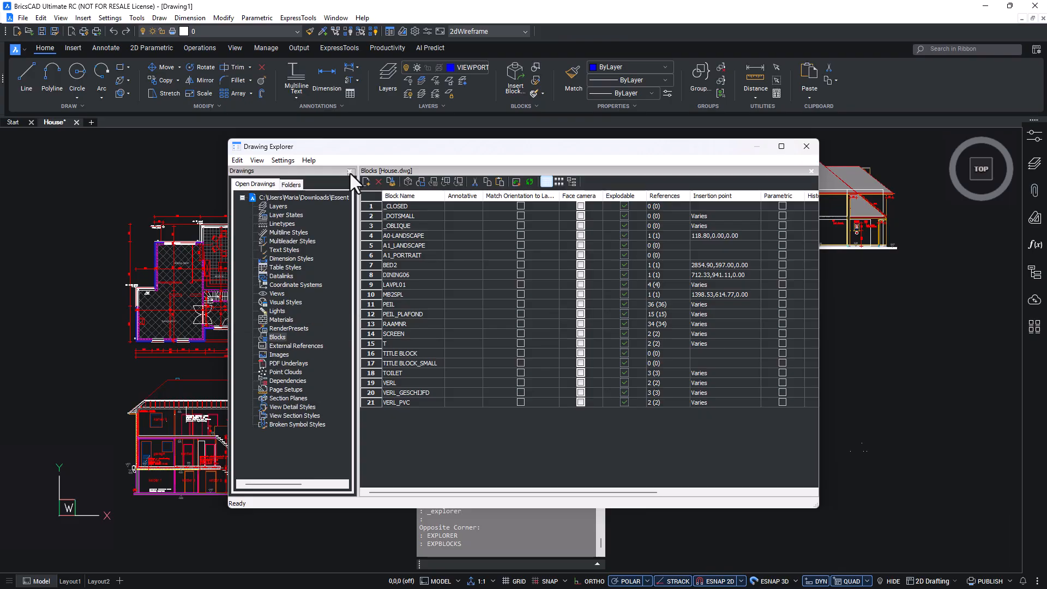
pyautogui.click(284, 161)
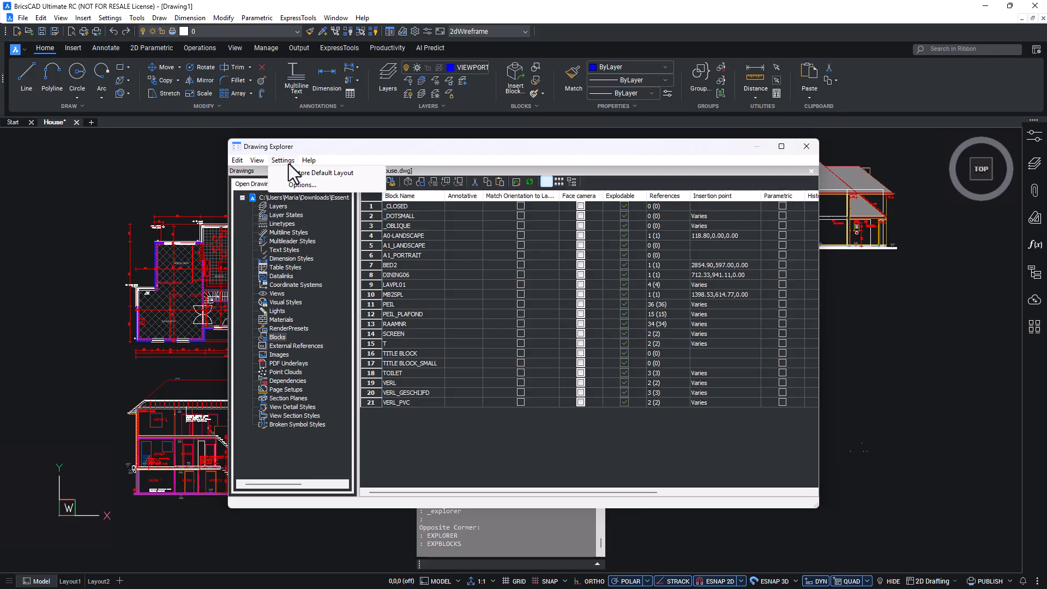
pyautogui.click(362, 173)
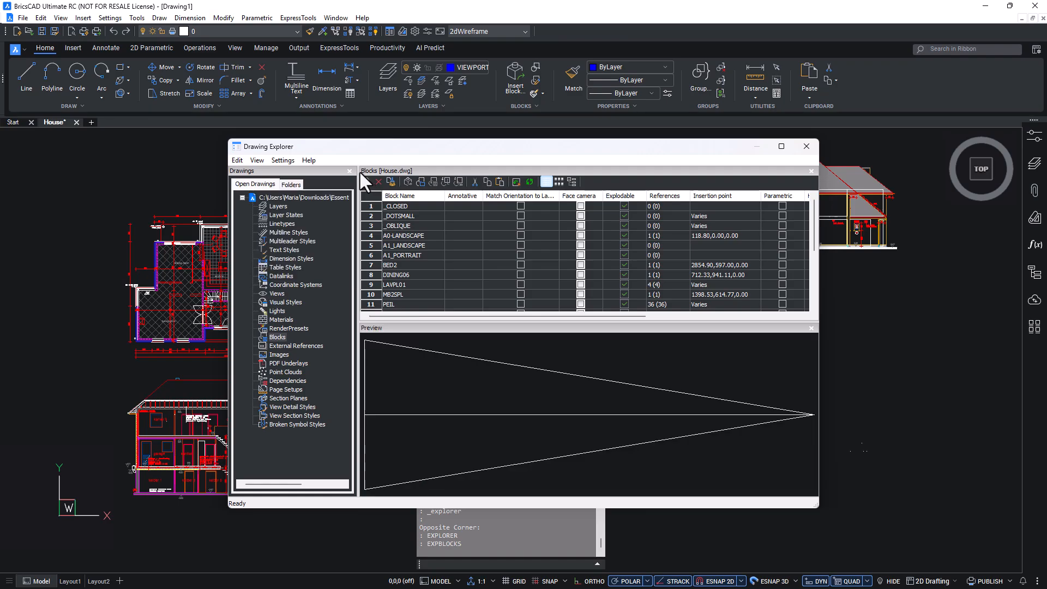
# - Inspect the contents of House.dwg and Building_M1.dwg in the local folders, and return to the open drawings
pyautogui.click(291, 185)
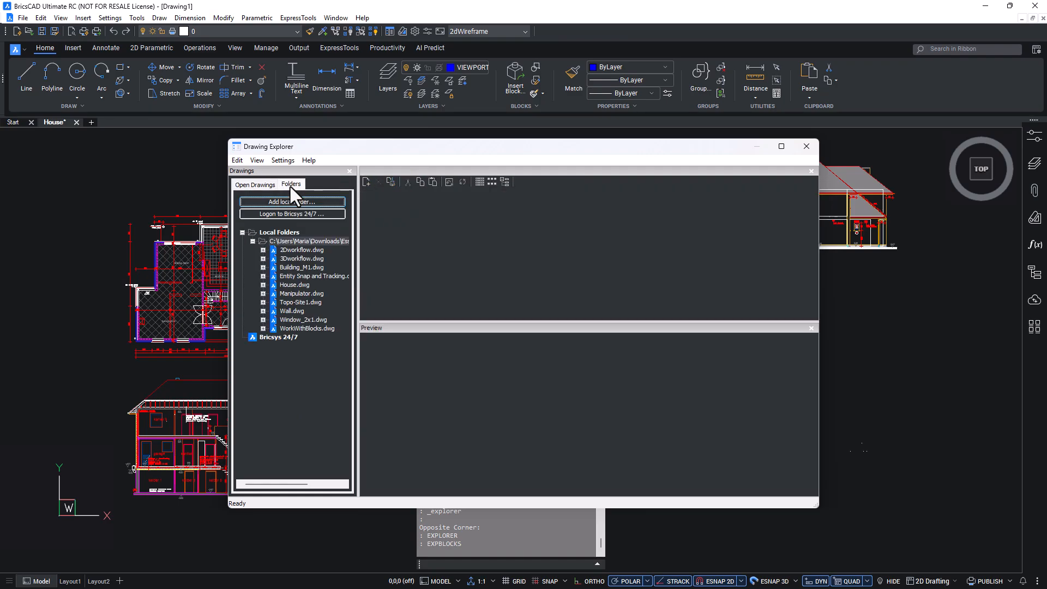
pyautogui.click(271, 232)
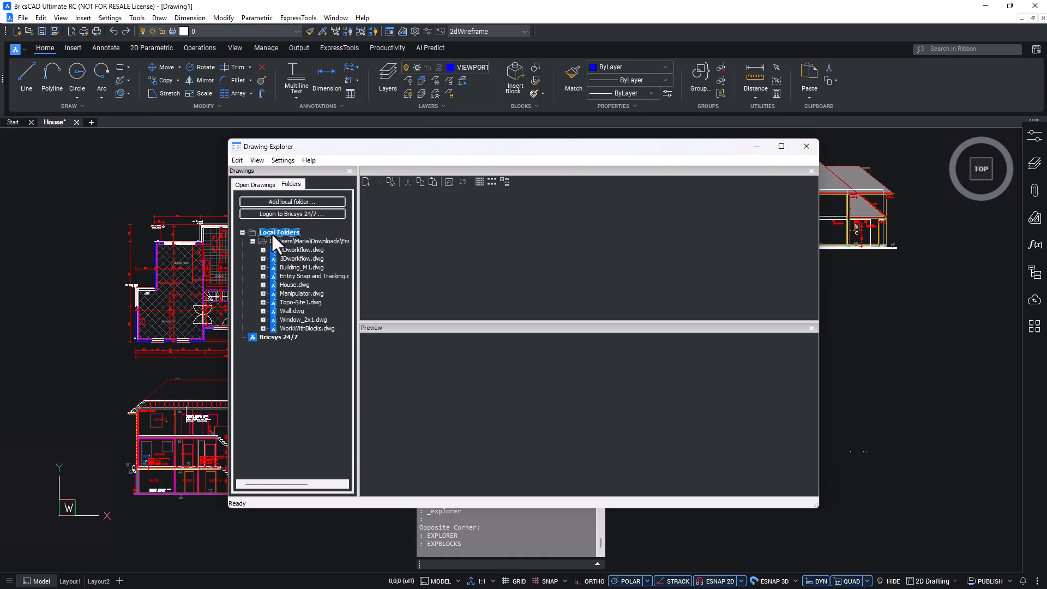
pyautogui.click(277, 337)
pyautogui.click(292, 284)
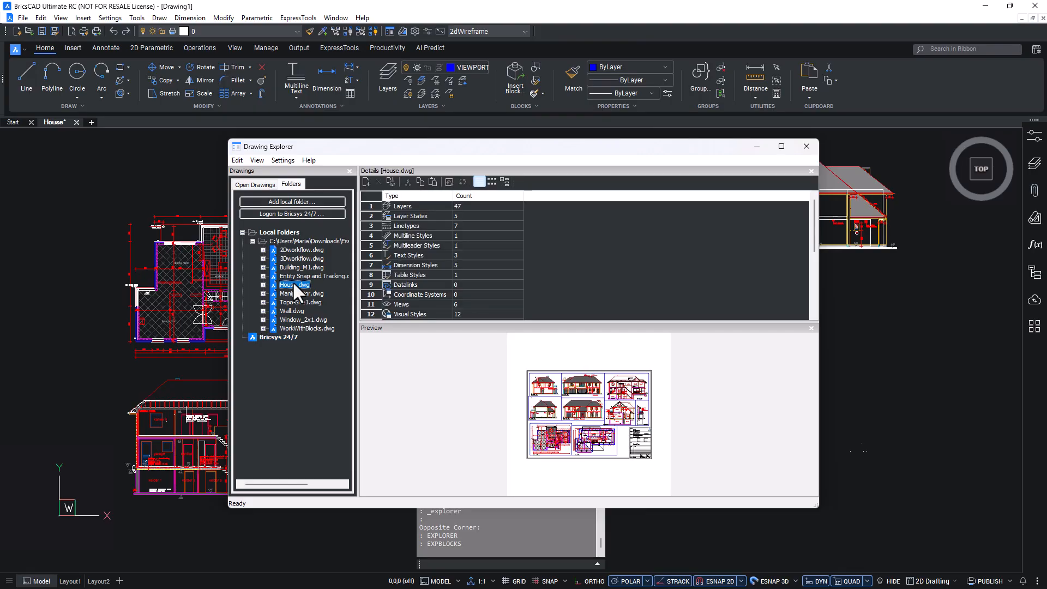
pyautogui.click(292, 266)
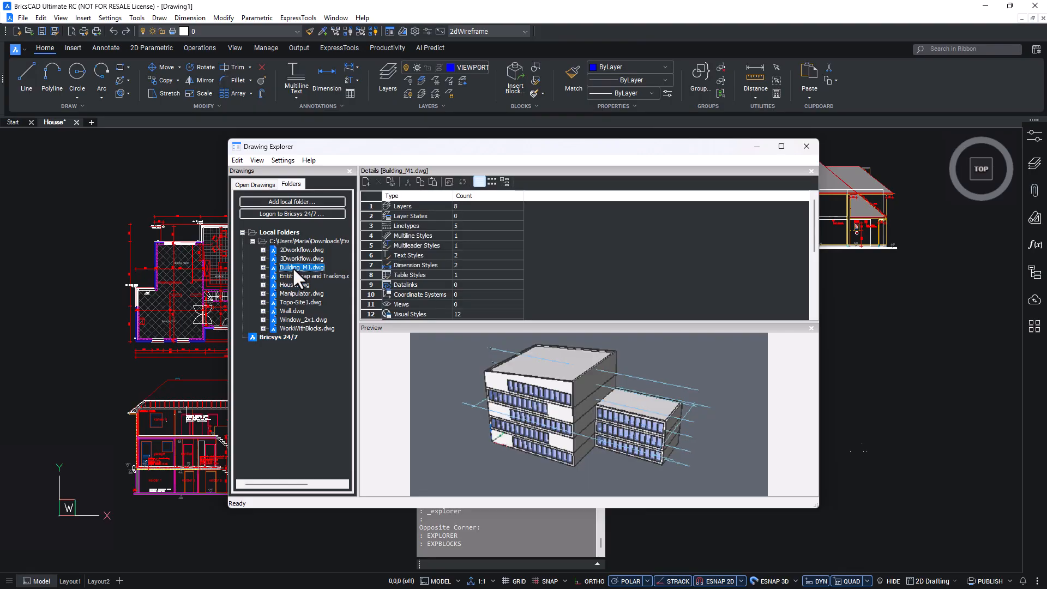
pyautogui.click(252, 184)
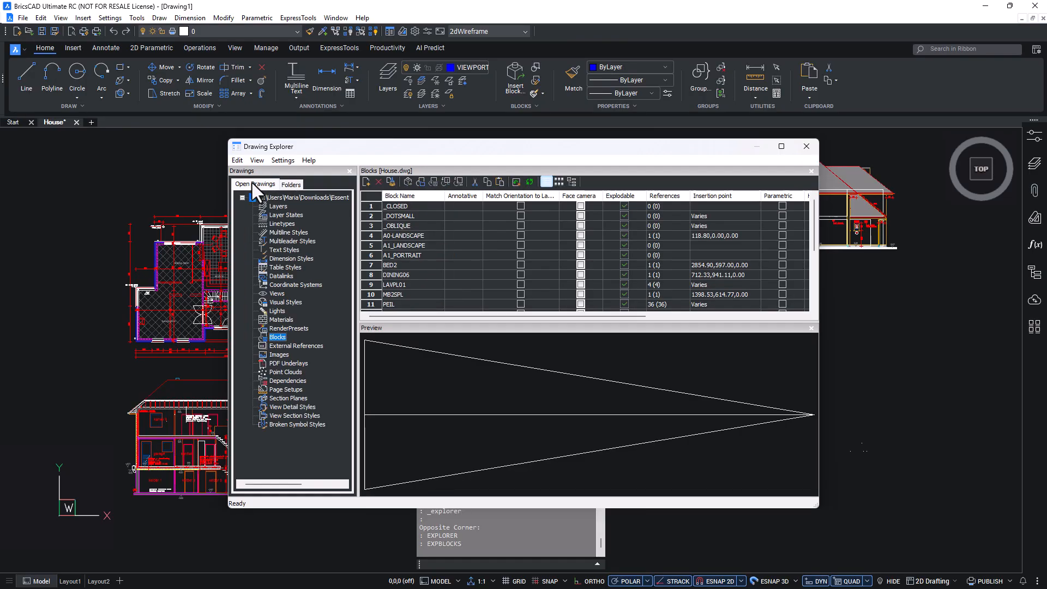
# - Hide the Details pane of the Drawing Explorer and display it again
pyautogui.click(258, 161)
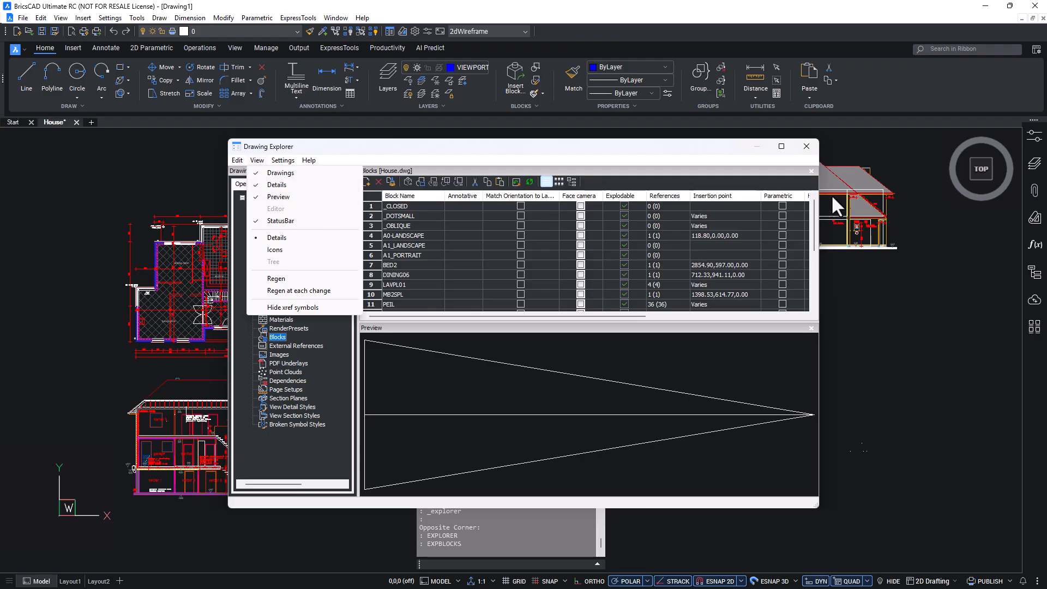
pyautogui.click(811, 171)
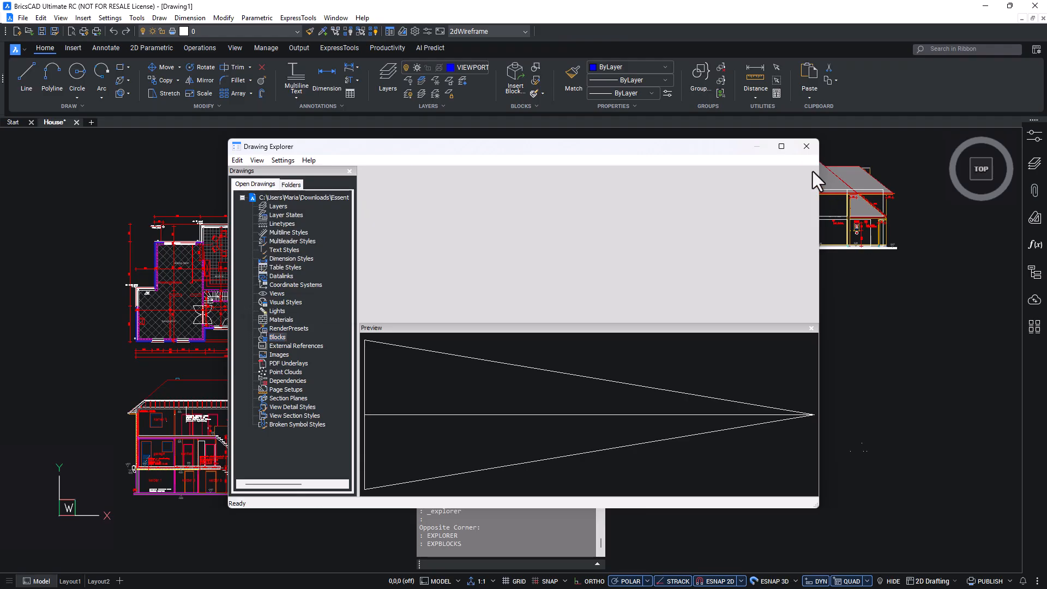
pyautogui.click(263, 162)
pyautogui.click(324, 186)
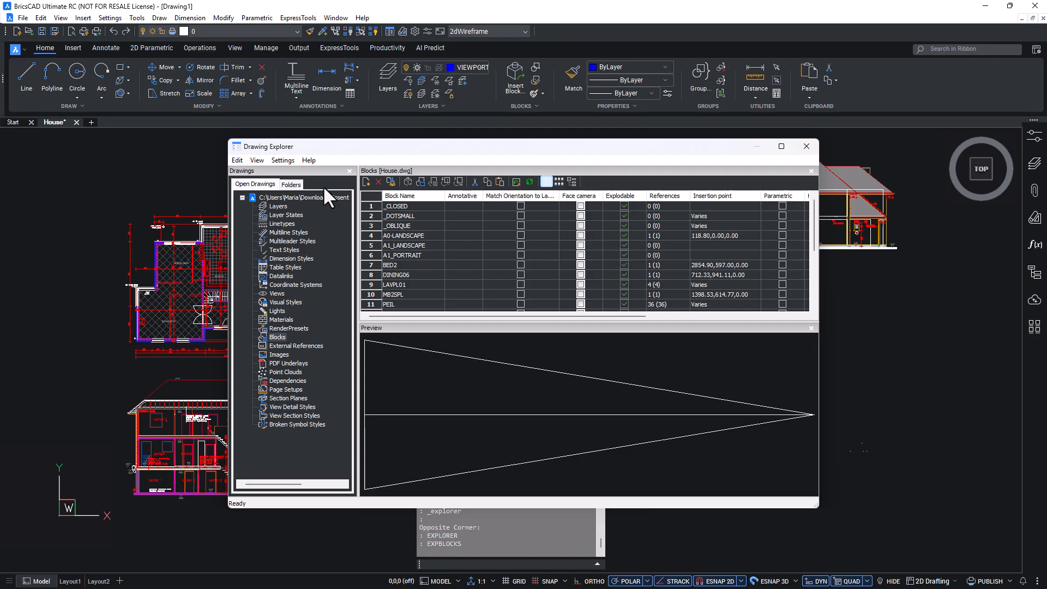
# - Close the Drawing Explorer and reopen it with the EXPLORER command
pyautogui.click(806, 147)
pyautogui.write('EXPLORER')
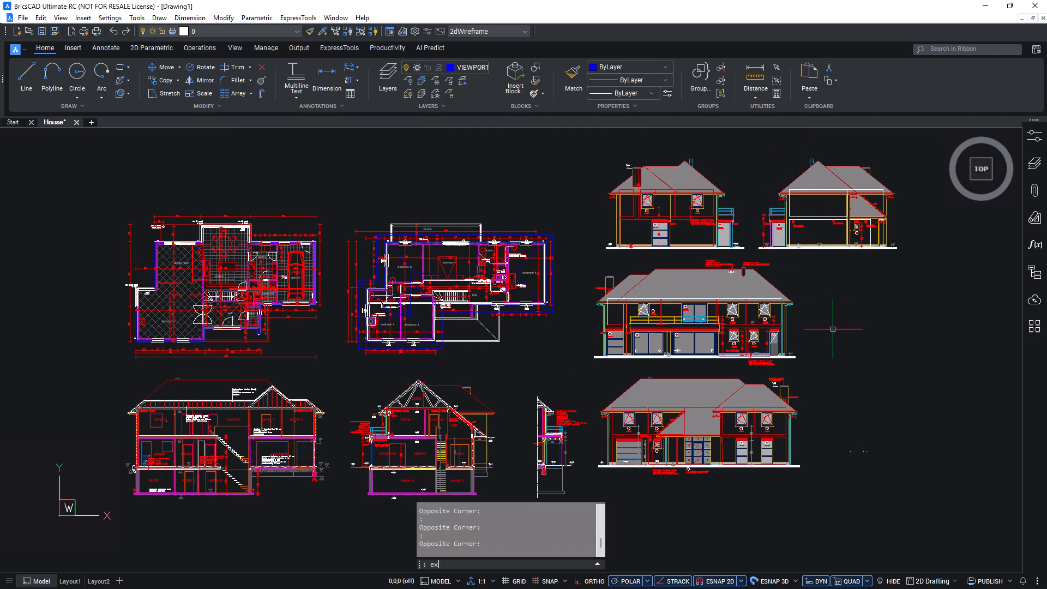
pyautogui.press('Return')
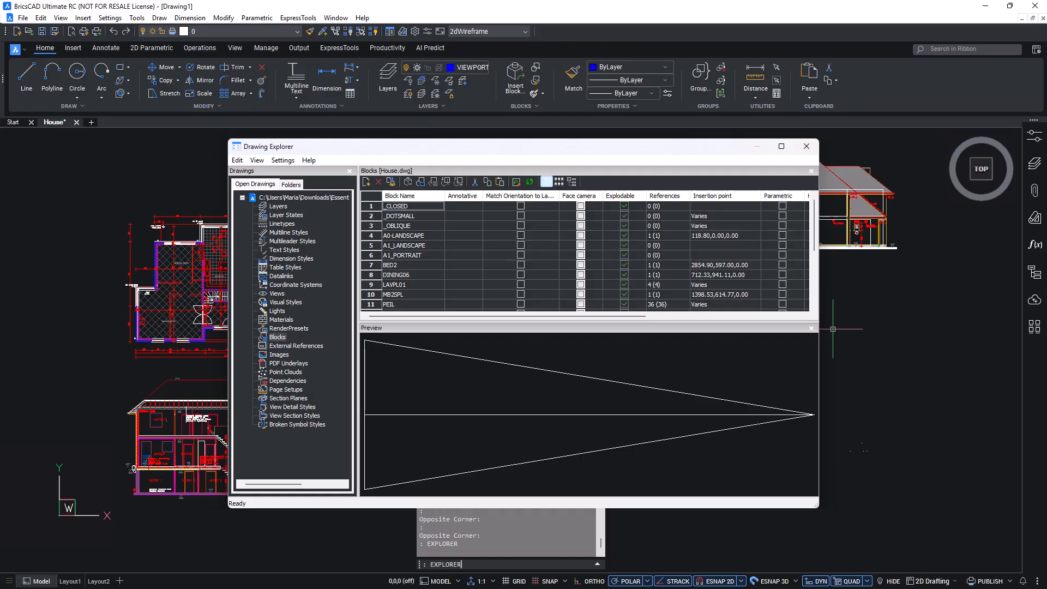